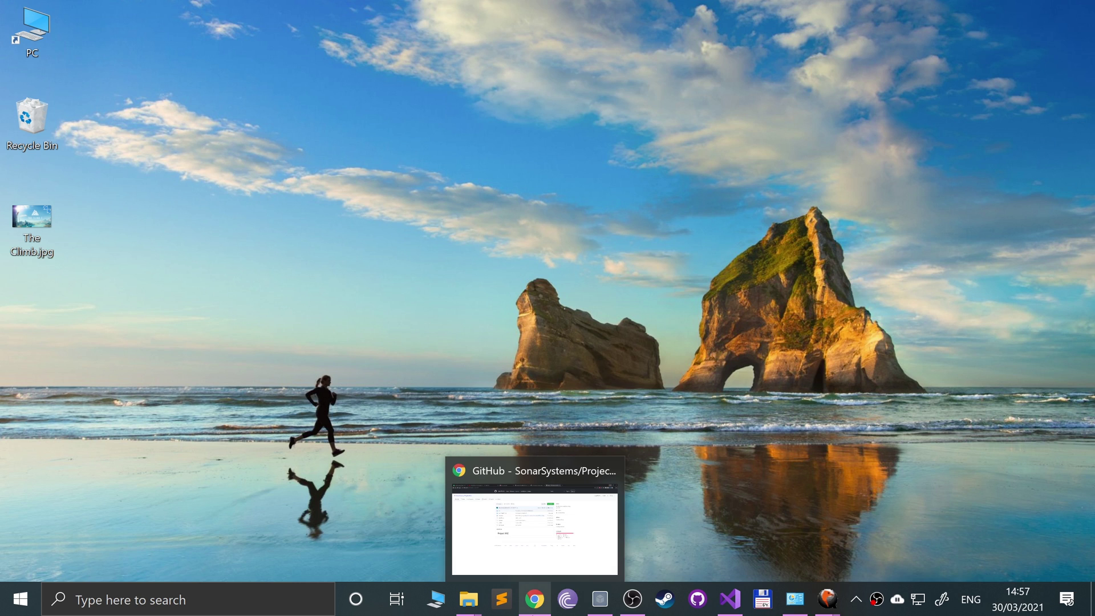
# Search 'extract iso xbox' in a new Chrome window and open the XboxDev/extract-xiso GitHub page.
pyautogui.rightClick(534, 599)
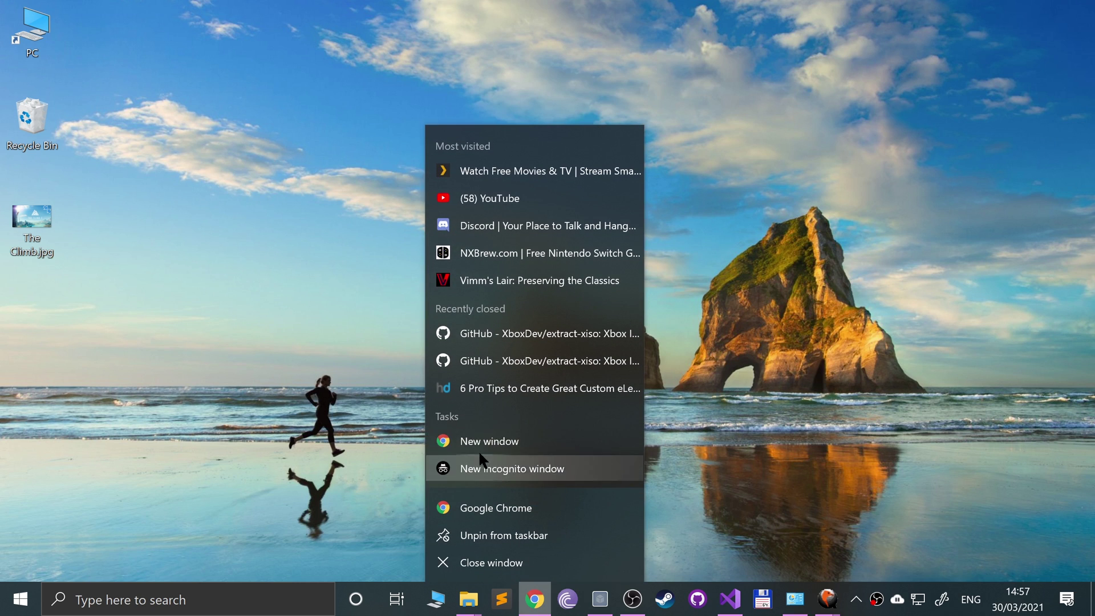
pyautogui.click(471, 430)
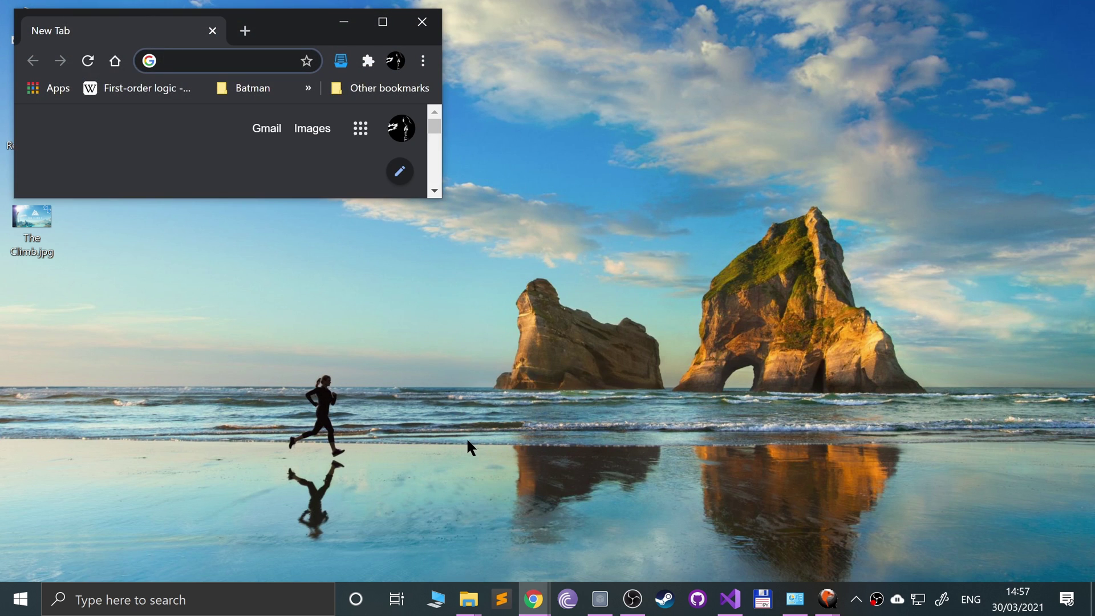
pyautogui.write('extract iso xbox')
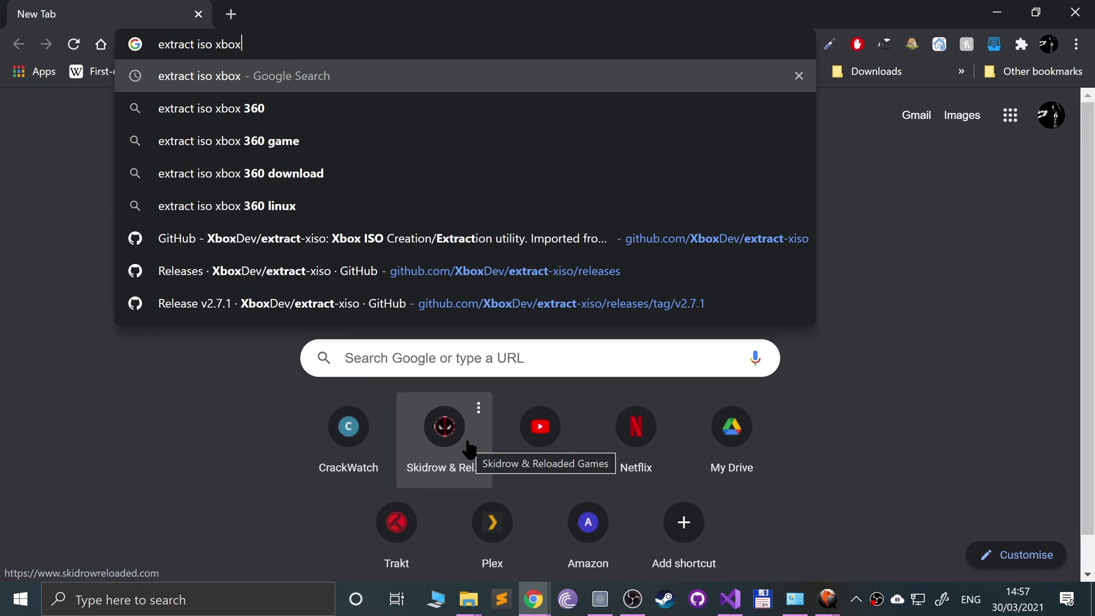
pyautogui.press('Return')
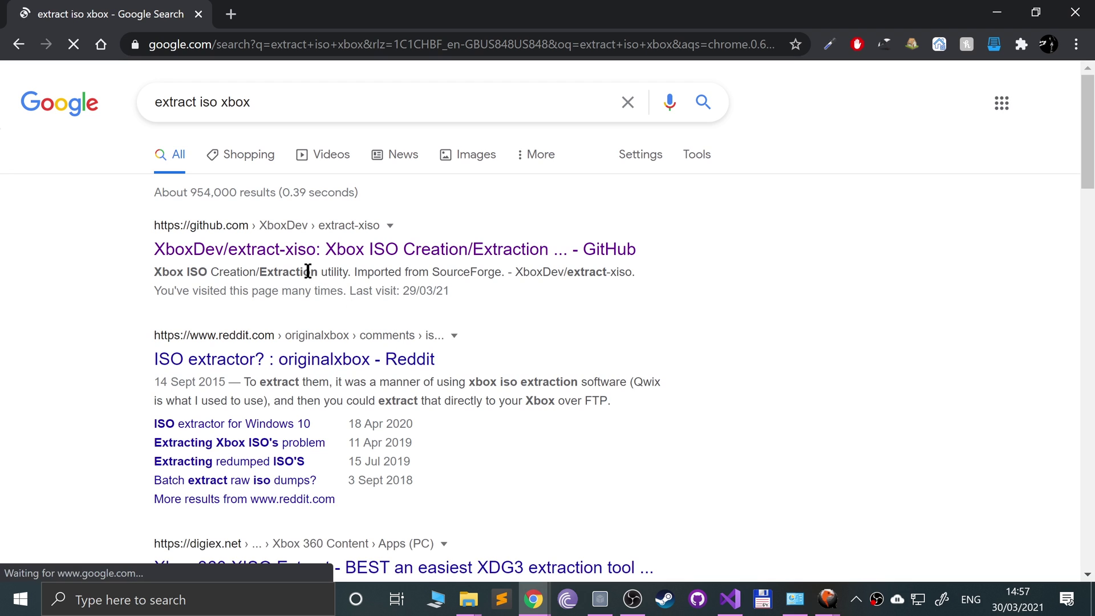
pyautogui.click(305, 252)
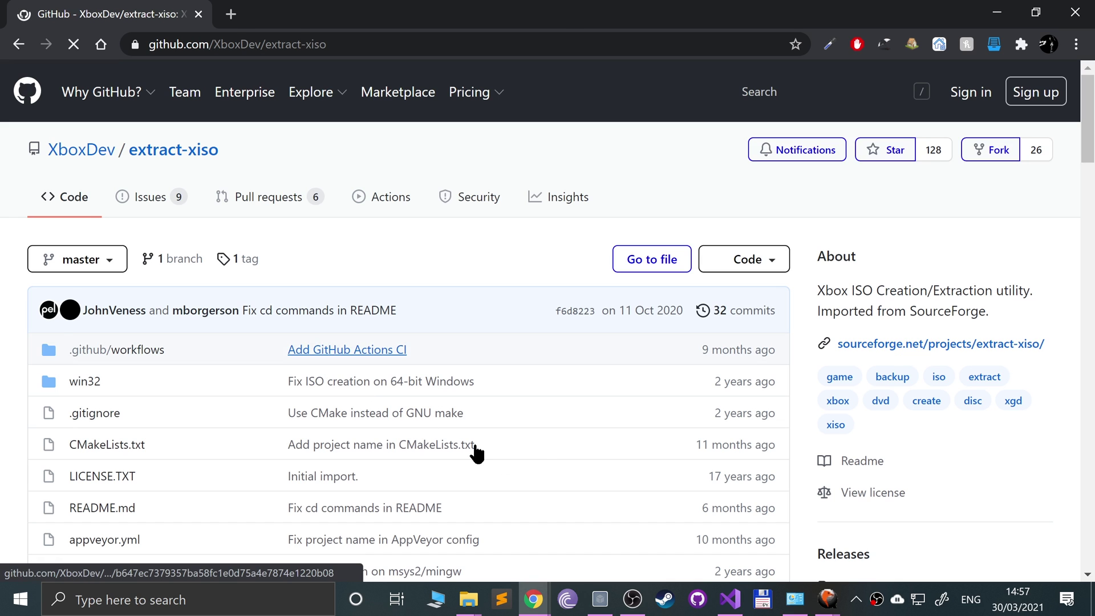
# Download the latest Windows build as Release.zip and read through the README.
pyautogui.scroll(-8, 411, 362)
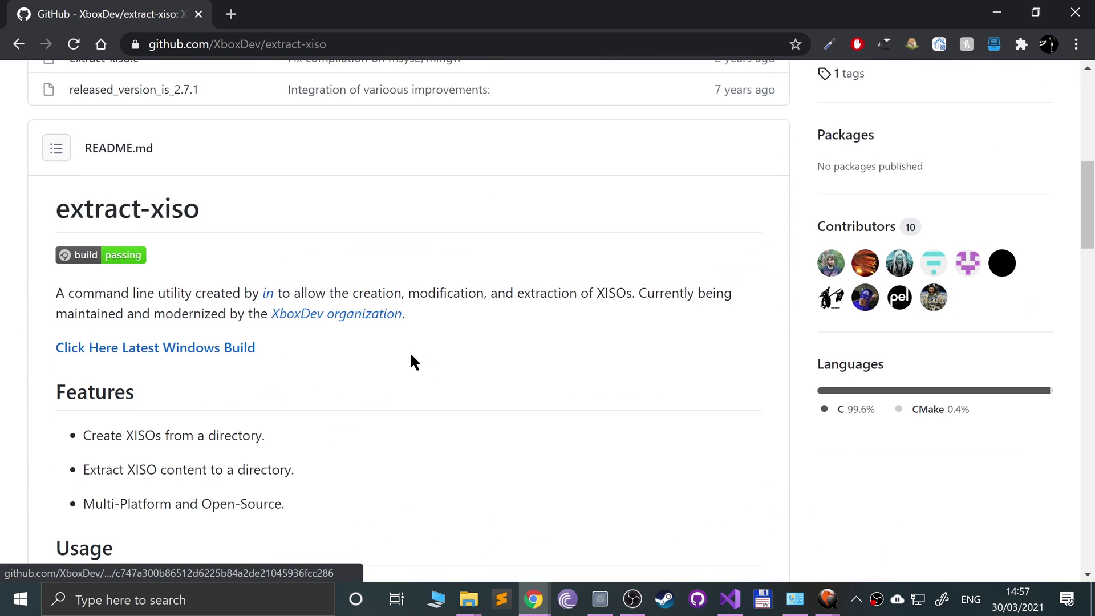
pyautogui.click(130, 359)
pyautogui.scroll(-10, 214, 400)
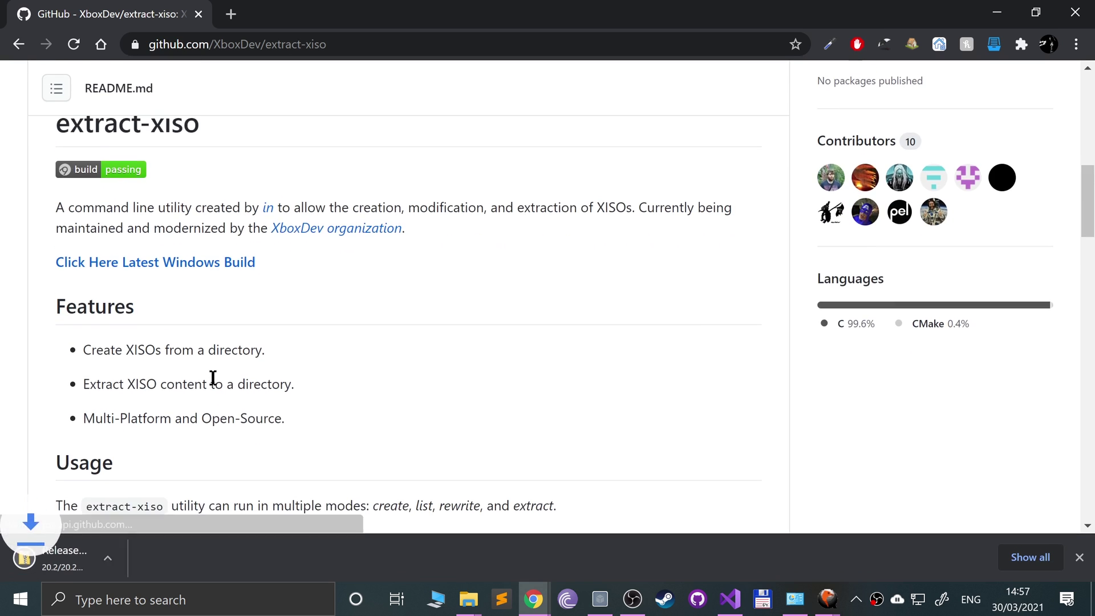
pyautogui.scroll(-9, 342, 333)
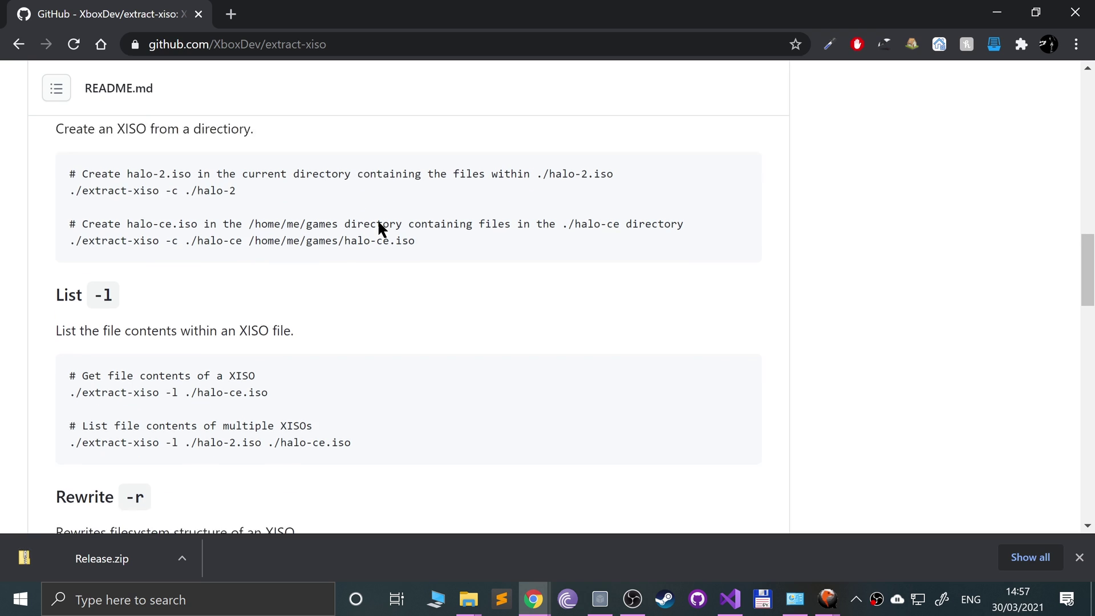
pyautogui.scroll(-4, 342, 368)
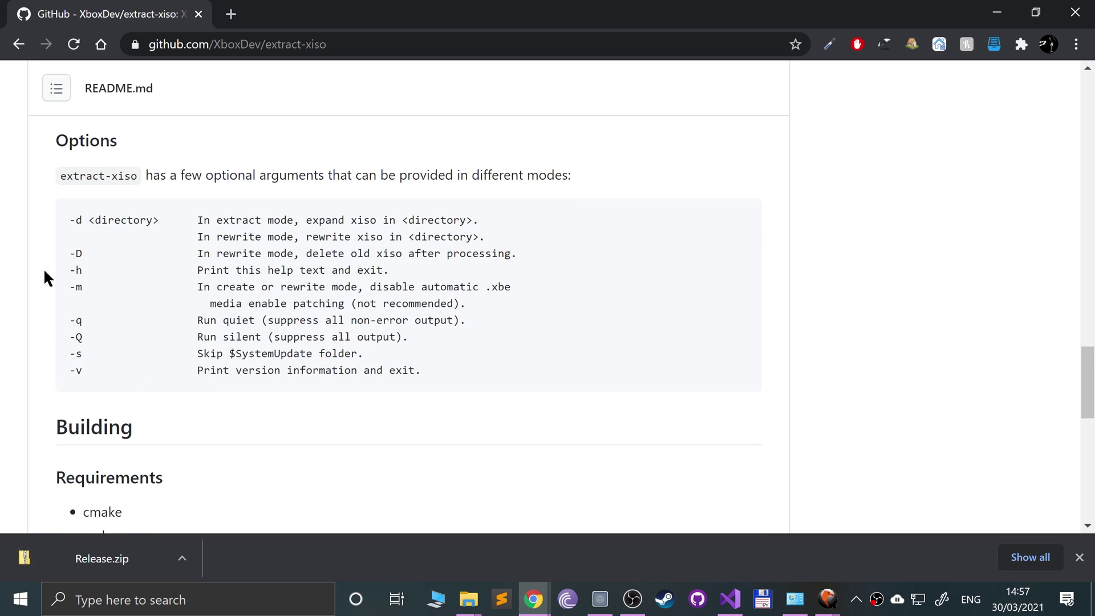
pyautogui.moveTo(95, 236); pyautogui.dragTo(401, 435)
pyautogui.click(197, 101)
# Extract Release.zip from the Chrome folder into E:\Chrome\Release.
pyautogui.press('super+d')
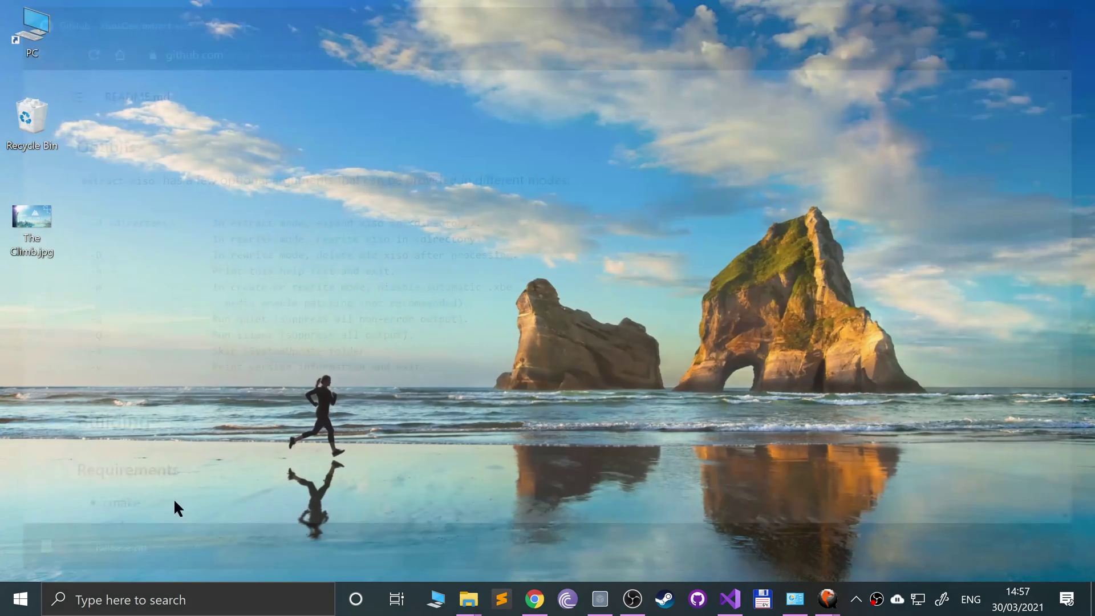
pyautogui.moveTo(470, 602)
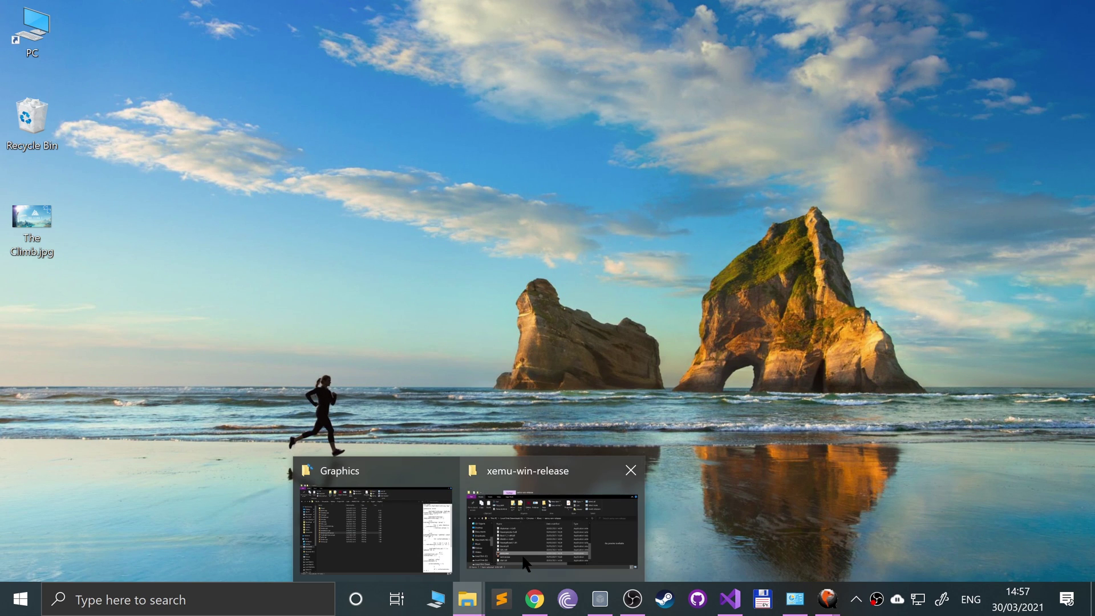
pyautogui.click(522, 553)
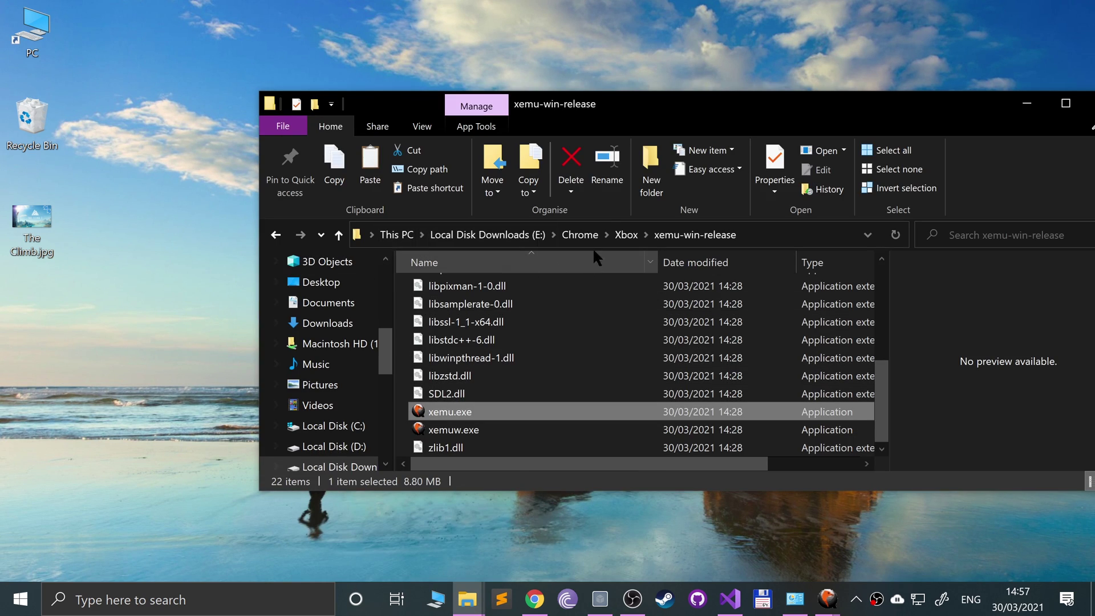
pyautogui.click(580, 235)
pyautogui.click(469, 362)
pyautogui.rightClick(468, 363)
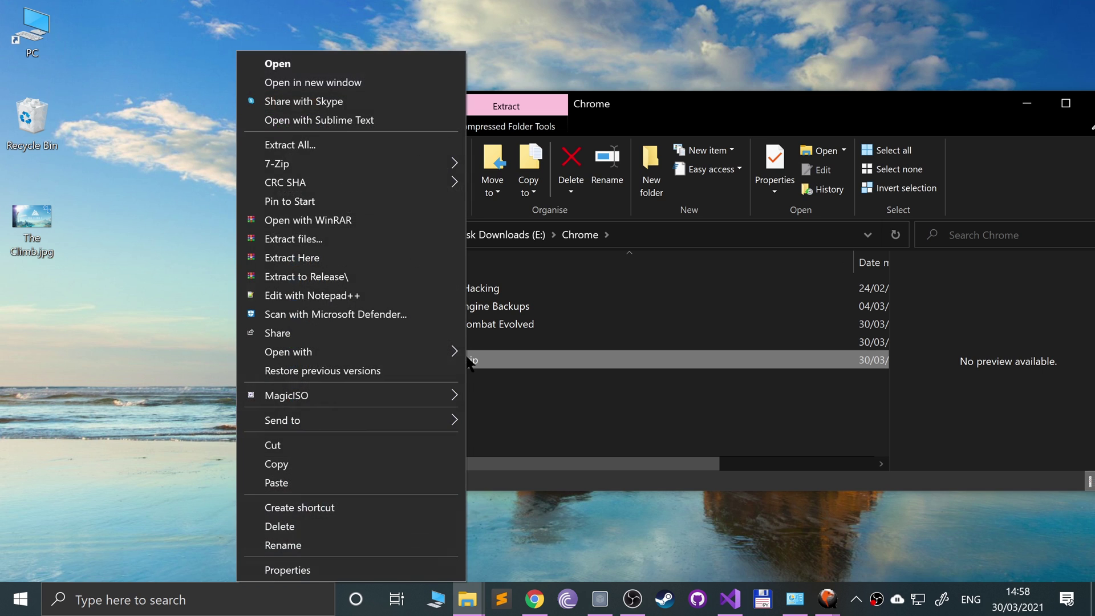
pyautogui.click(370, 146)
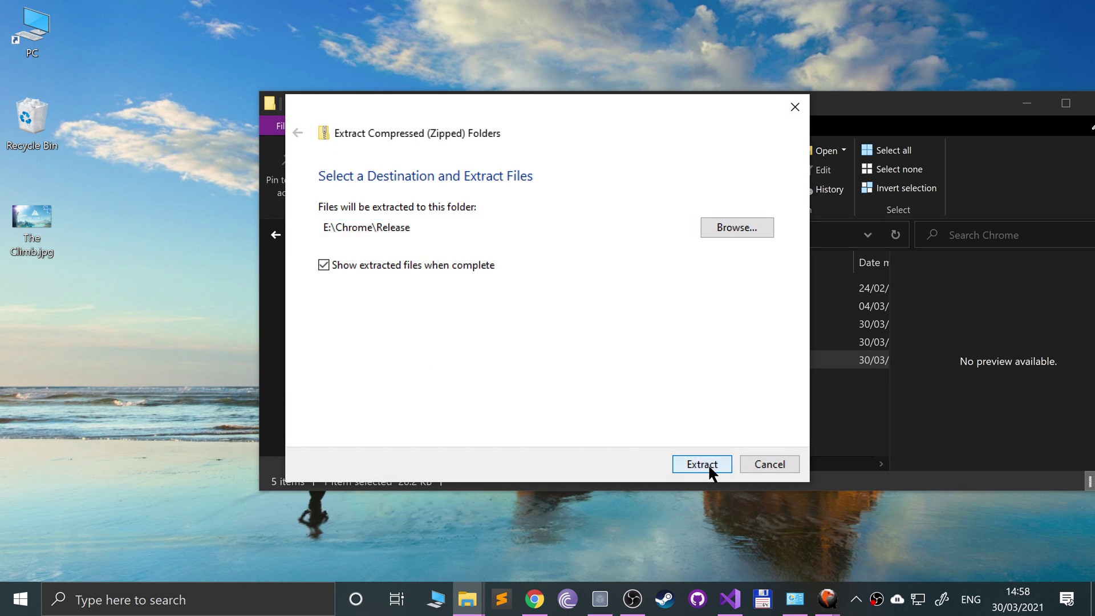
pyautogui.click(708, 464)
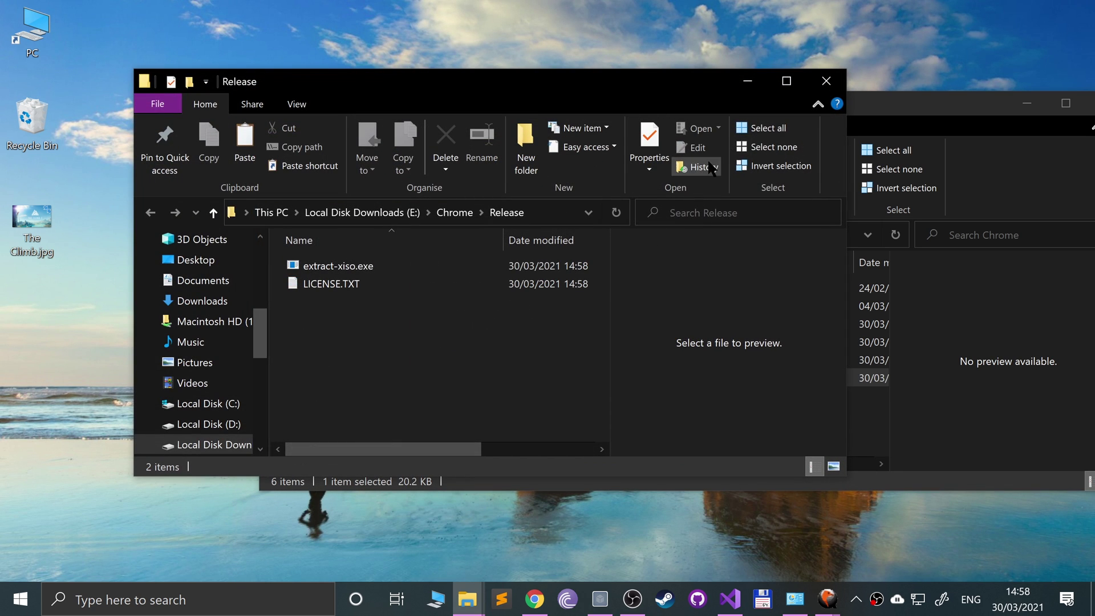
# Open the Halo - Combat Evolved folder and move the Release window to the left.
pyautogui.click(853, 133)
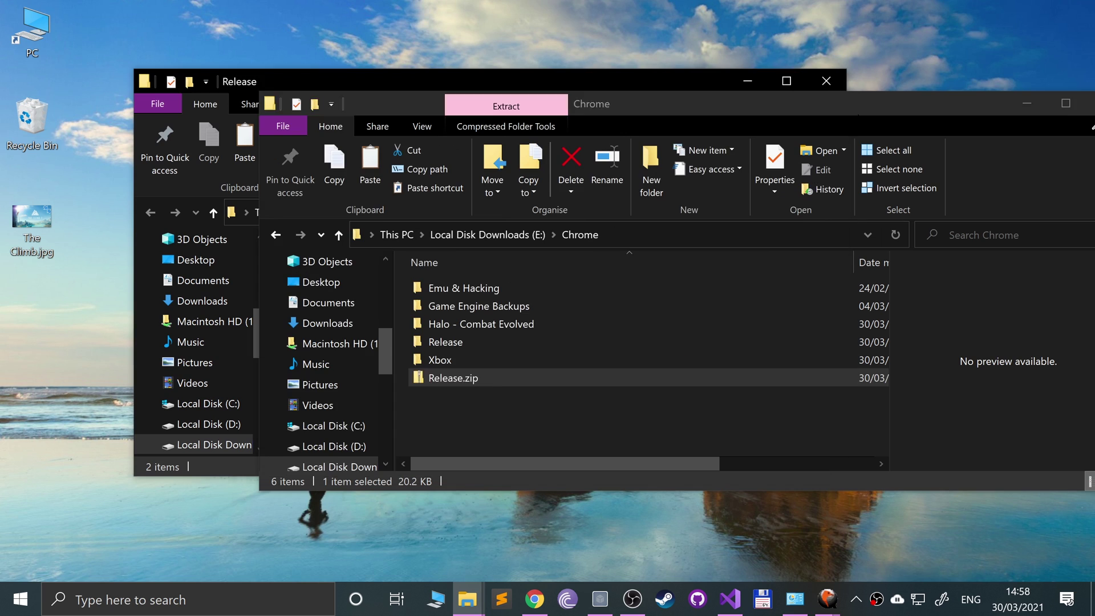
pyautogui.doubleClick(496, 322)
pyautogui.click(497, 89)
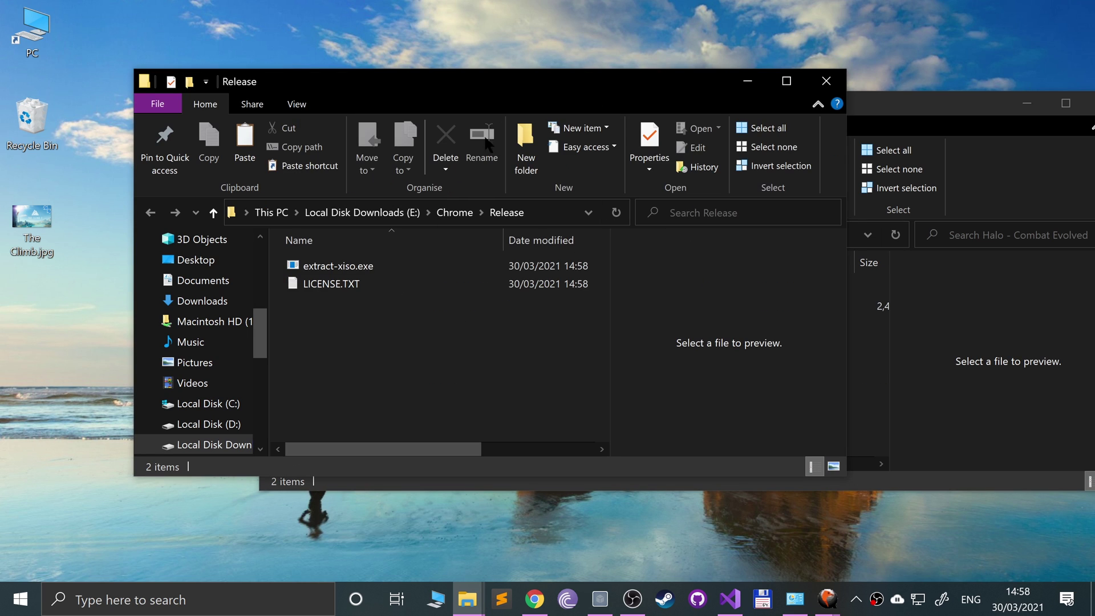
pyautogui.moveTo(497, 85); pyautogui.dragTo(416, 102)
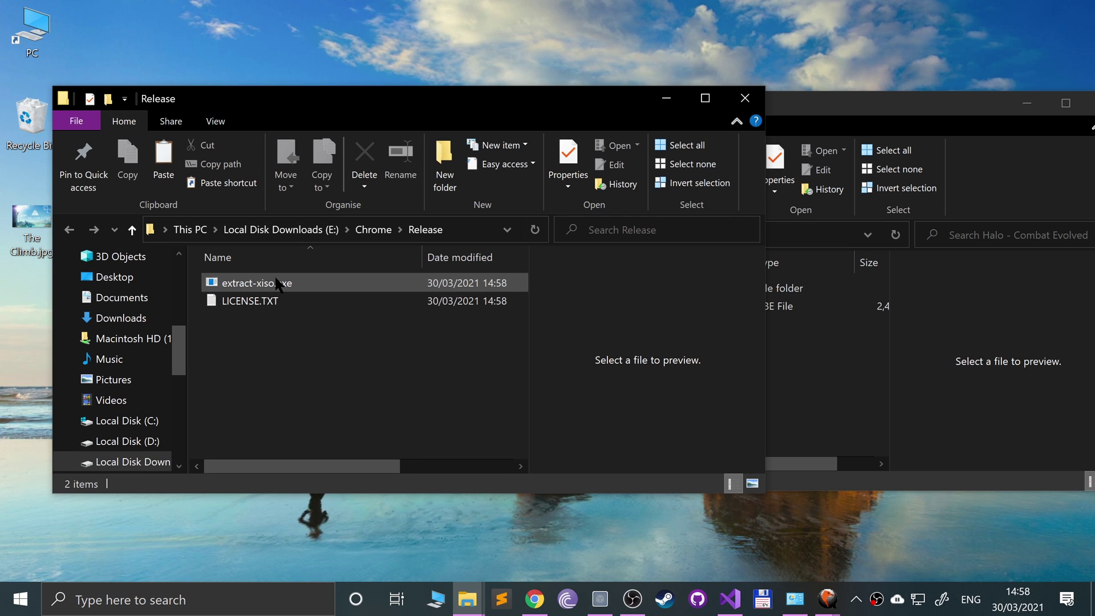
# Launch Command Prompt from a Start search for 'comma'.
pyautogui.click(9, 604)
pyautogui.write('comma')
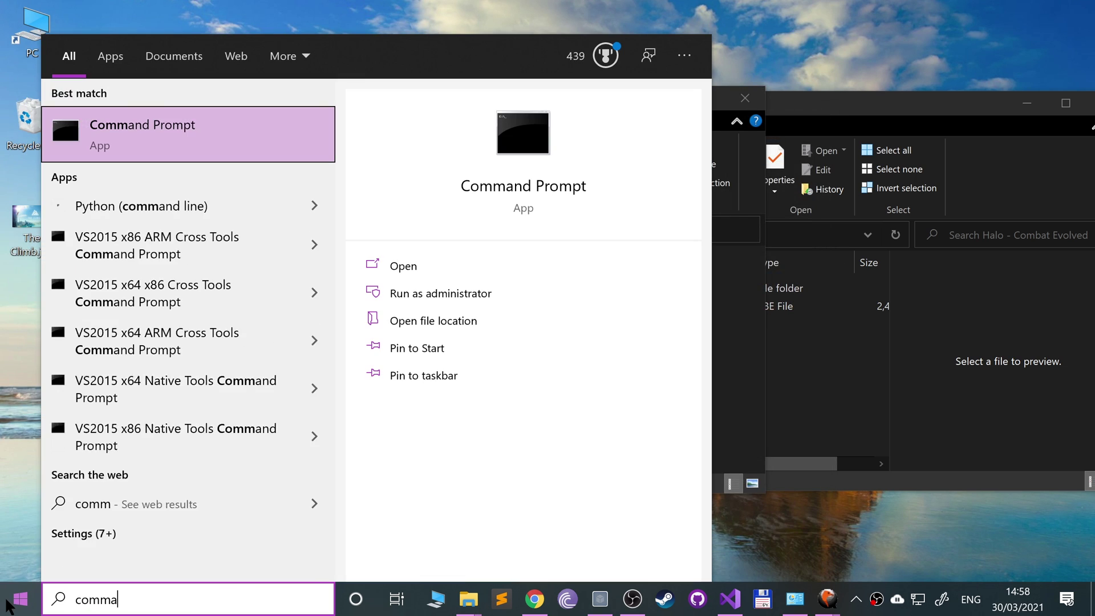
pyautogui.press('Escape')
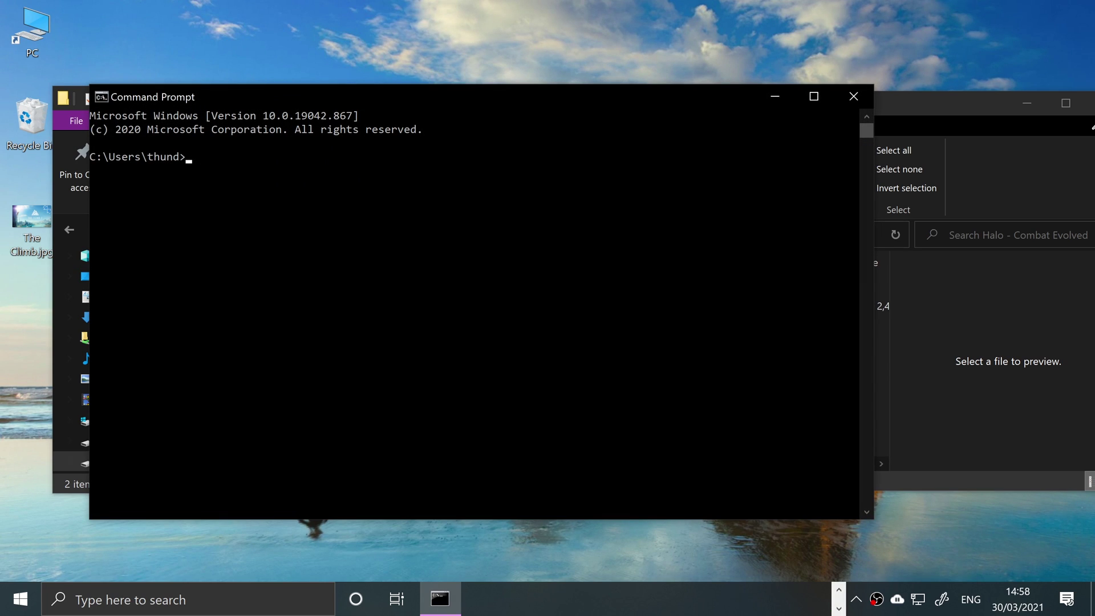
# Change Command Prompt's directory to E:\Chrome\Release using cd with the dragged path, then E:.
pyautogui.click(265, 341)
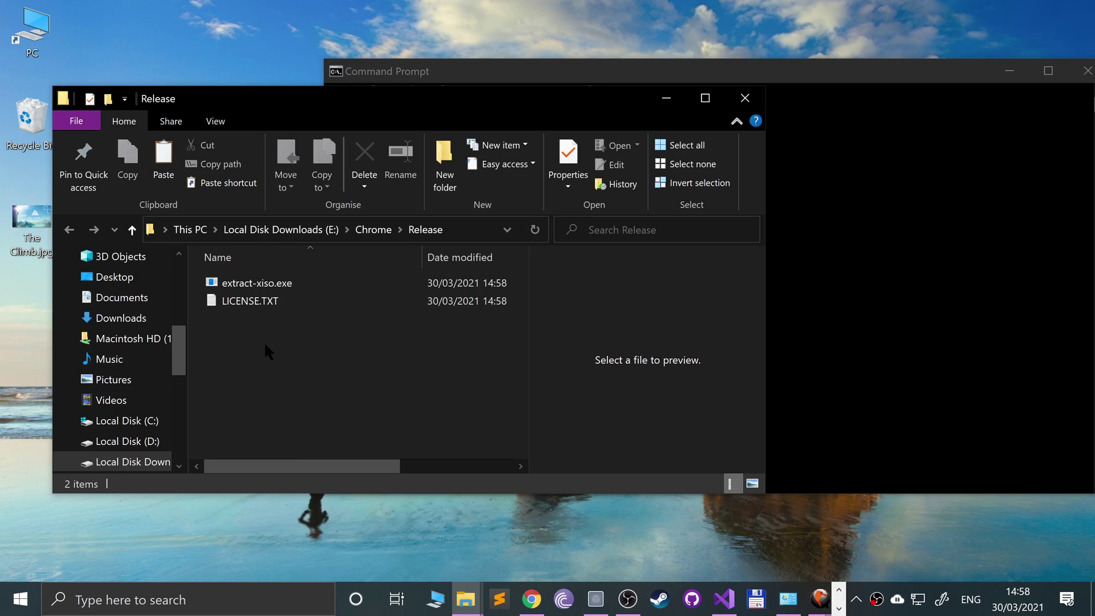
pyautogui.hotkey('alt', 'Up')
pyautogui.hotkey('alt', 'Tab')
pyautogui.write('cd')
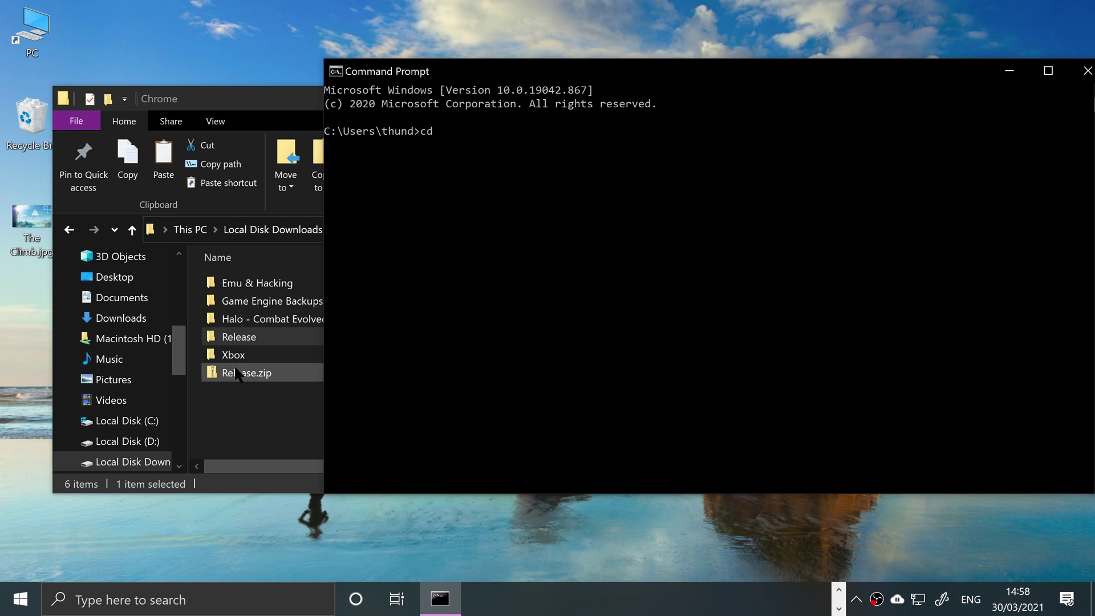
pyautogui.moveTo(236, 336); pyautogui.dragTo(513, 257)
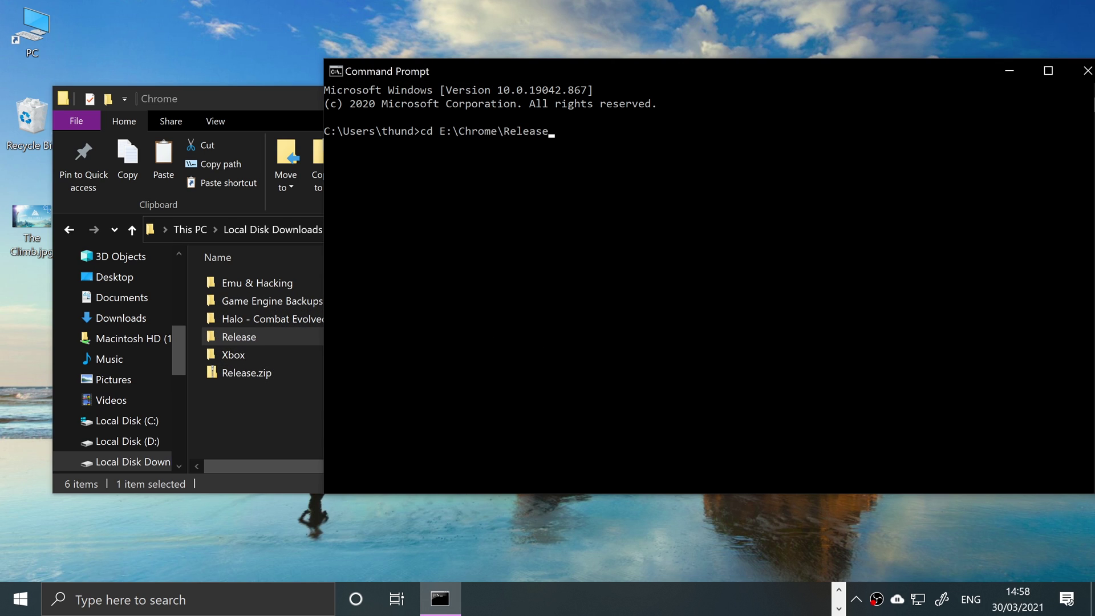
pyautogui.press('Return')
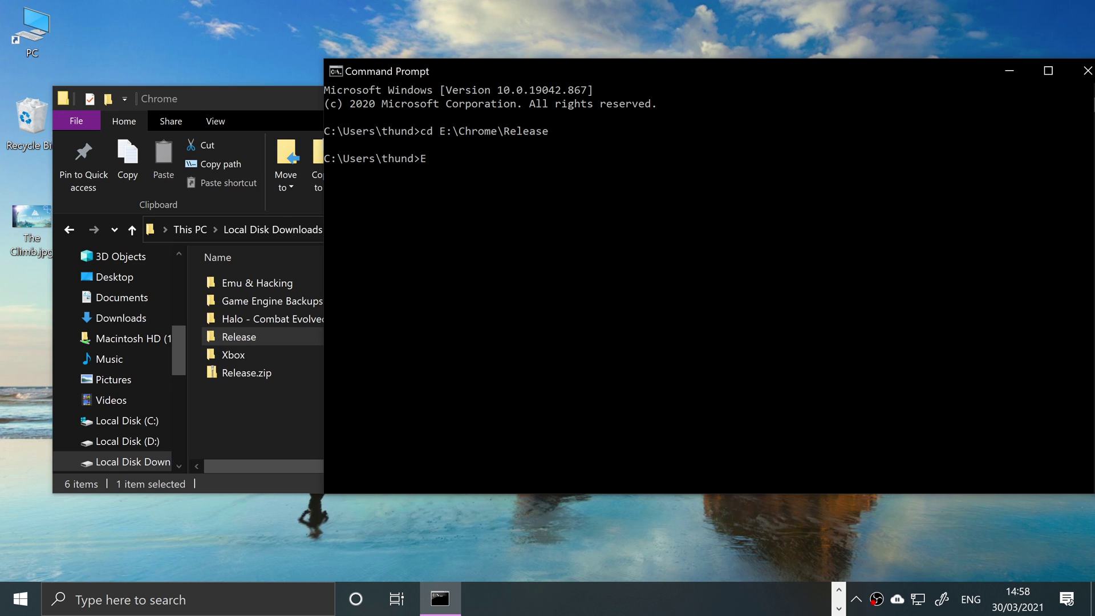
pyautogui.press('Return')
# Start an 'extract-xiso -c' command while showing the Halo - Combat Evolved folder in Explorer.
pyautogui.doubleClick(275, 336)
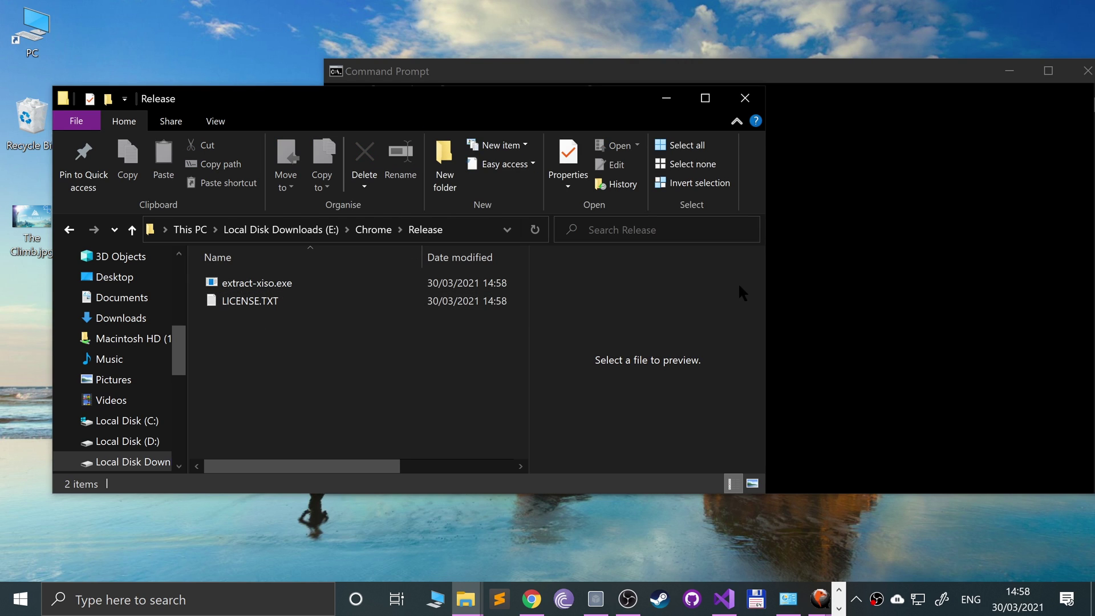
pyautogui.click(799, 291)
pyautogui.write('extract')
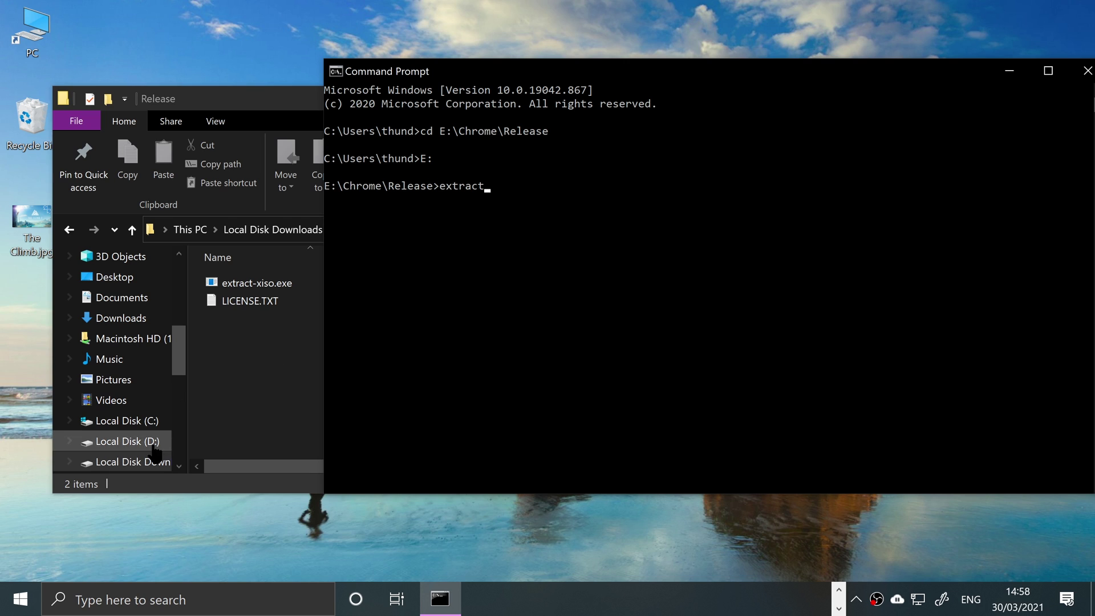
pyautogui.click(325, 415)
pyautogui.click(303, 412)
pyautogui.hotkey('alt', 'Up')
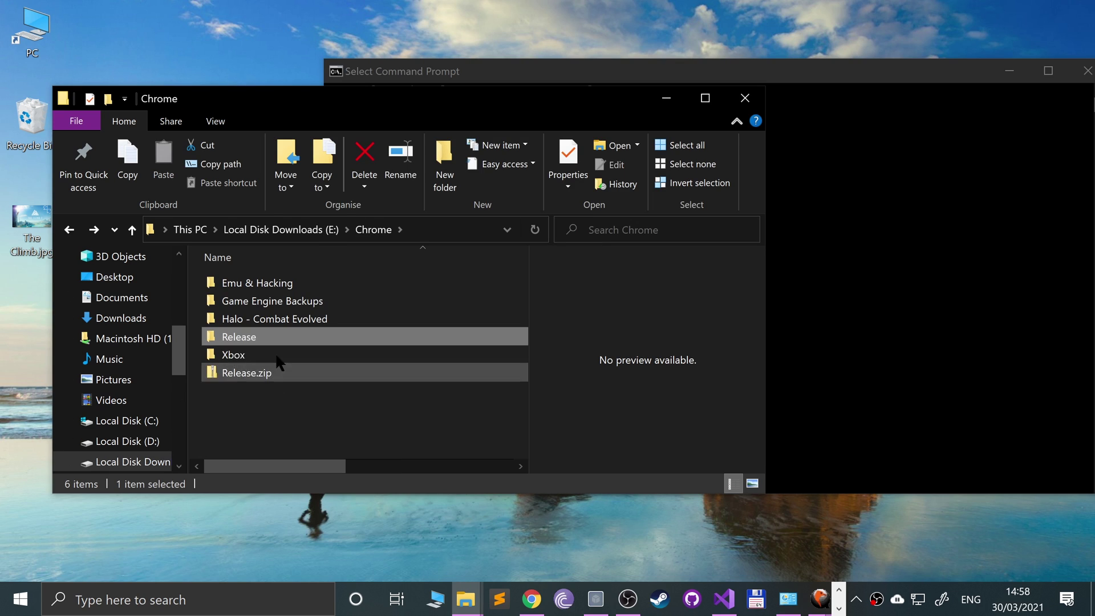
pyautogui.click(246, 319)
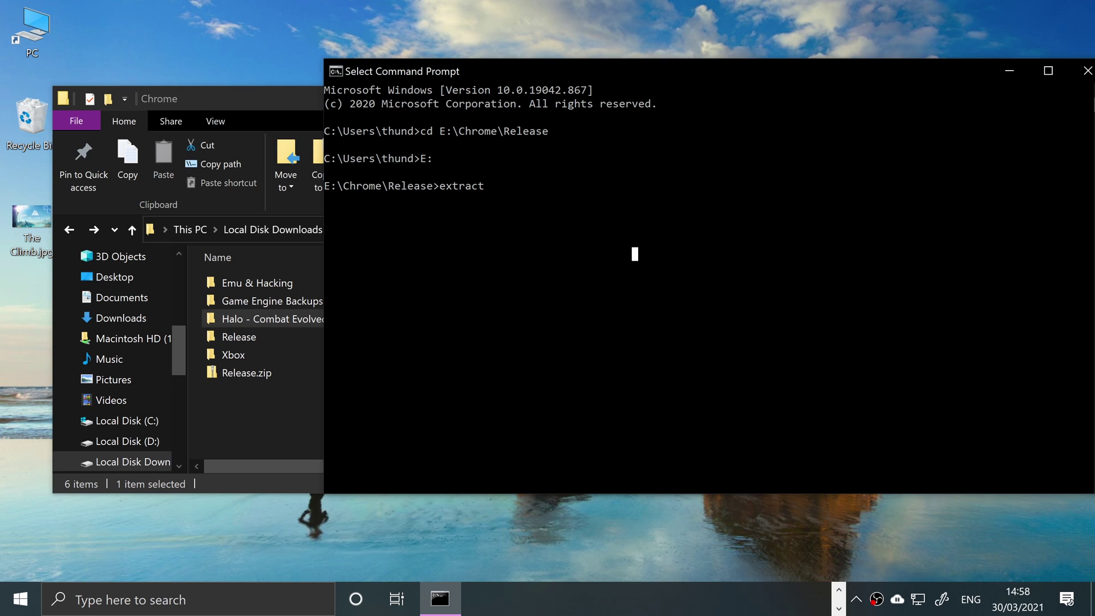
pyautogui.press('Escape')
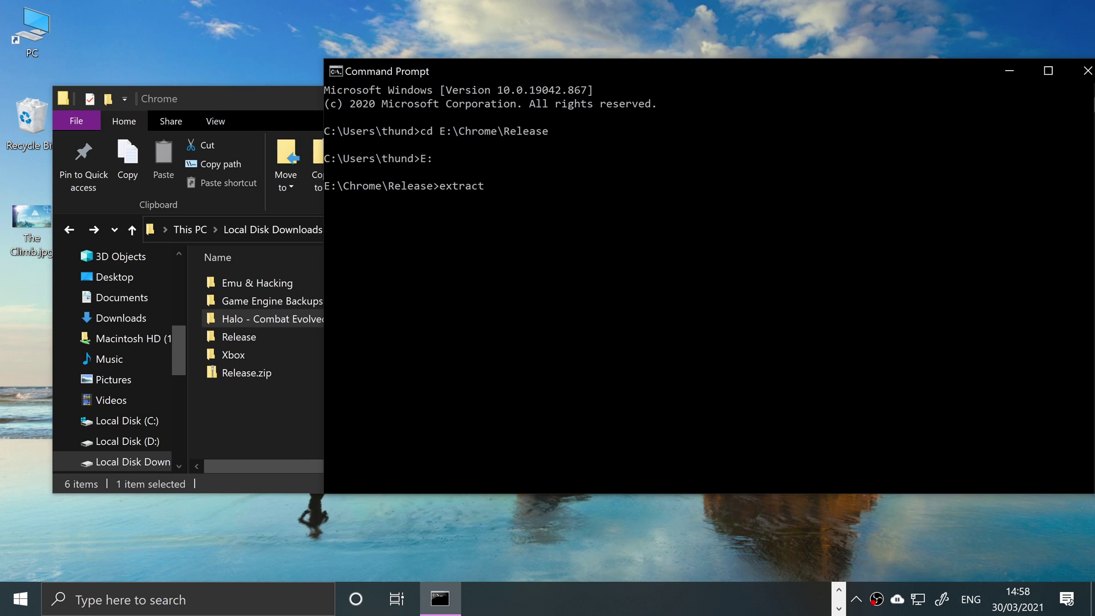
pyautogui.write('-xiso -c')
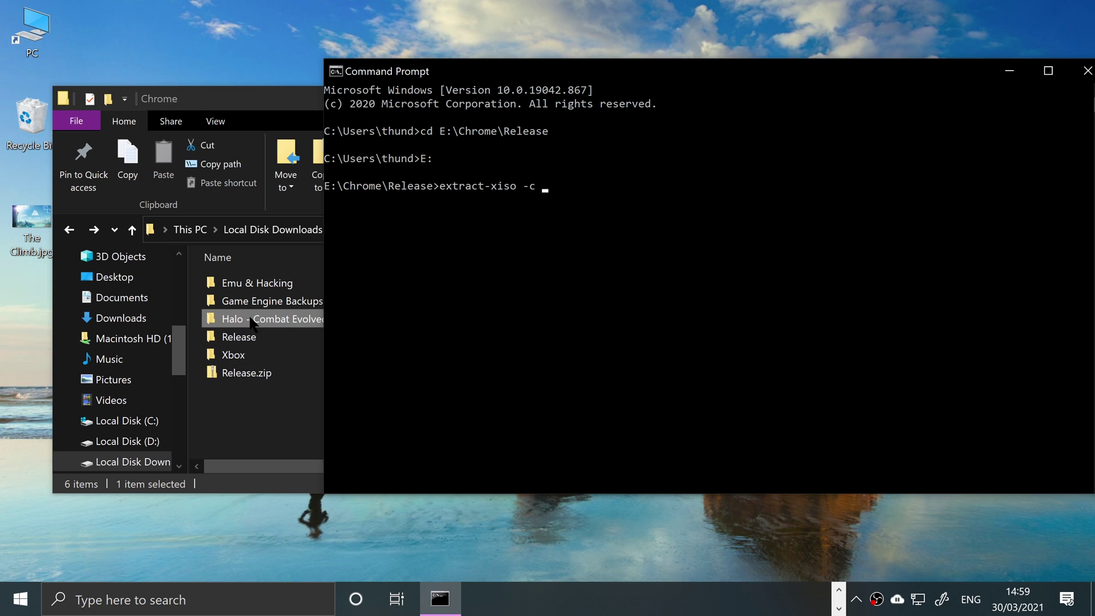
# Give Halo - Combat Evolved as the source and Halo.iso as the output, then build the image.
pyautogui.moveTo(251, 317); pyautogui.dragTo(577, 254)
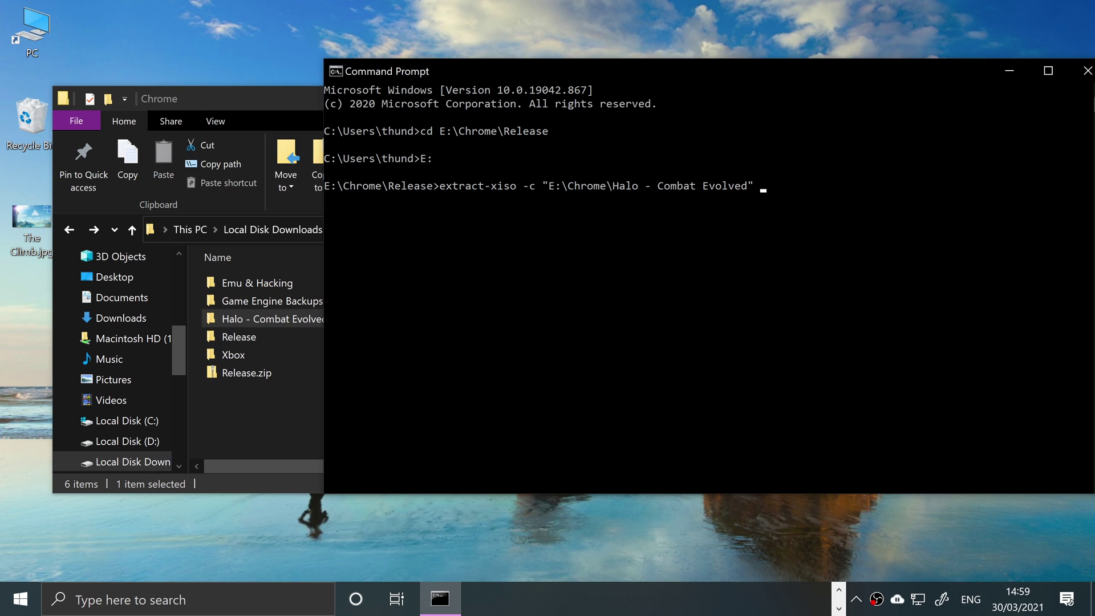
pyautogui.moveTo(257, 318); pyautogui.dragTo(680, 309)
pyautogui.press('Left')
pyautogui.press('BackSpace')
pyautogui.press('BackSpace')
pyautogui.press('BackSpace')
pyautogui.press('BackSpace')
pyautogui.press('BackSpace')
pyautogui.press('BackSpace')
pyautogui.press('BackSpace')
pyautogui.press('BackSpace')
pyautogui.press('BackSpace')
pyautogui.press('BackSpace')
pyautogui.press('BackSpace')
pyautogui.press('BackSpace')
pyautogui.press('BackSpace')
pyautogui.press('BackSpace')
pyautogui.press('BackSpace')
pyautogui.press('BackSpace')
pyautogui.write('.iso')
pyautogui.press('Return')
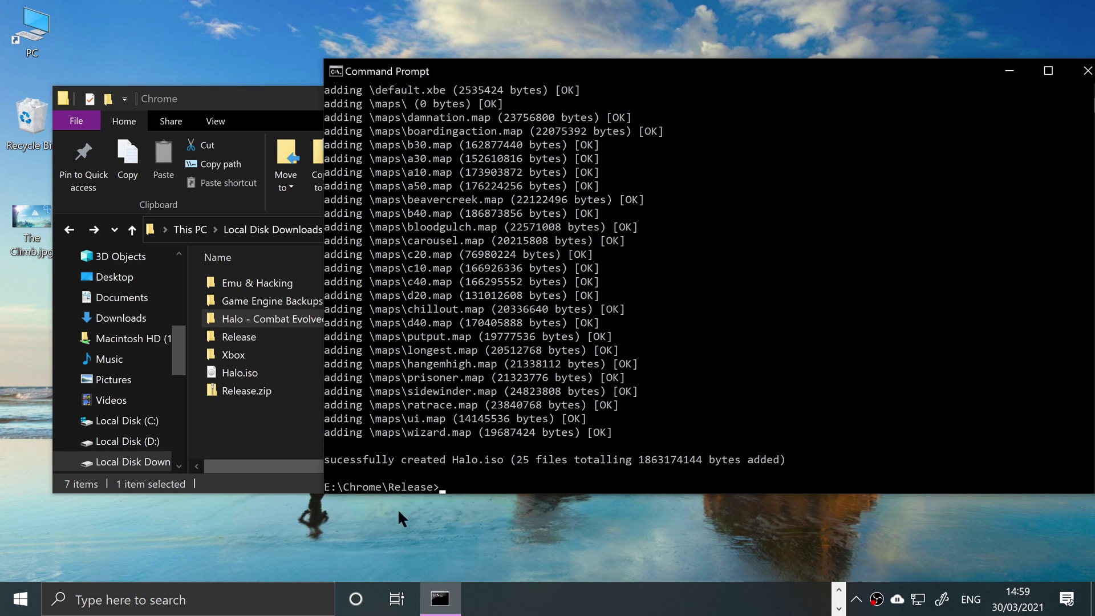
# Load Halo.iso as xemu's disc via Machine > Load Disc, then Machine > Reset to boot Halo.
pyautogui.click(839, 589)
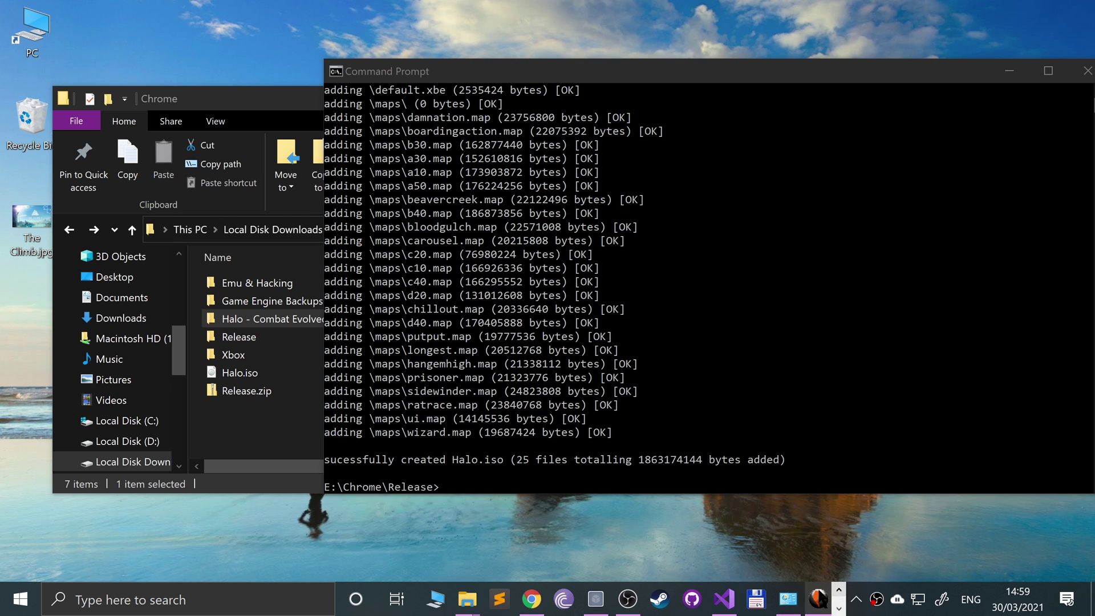
pyautogui.moveTo(819, 599)
pyautogui.click(913, 528)
pyautogui.click(143, 37)
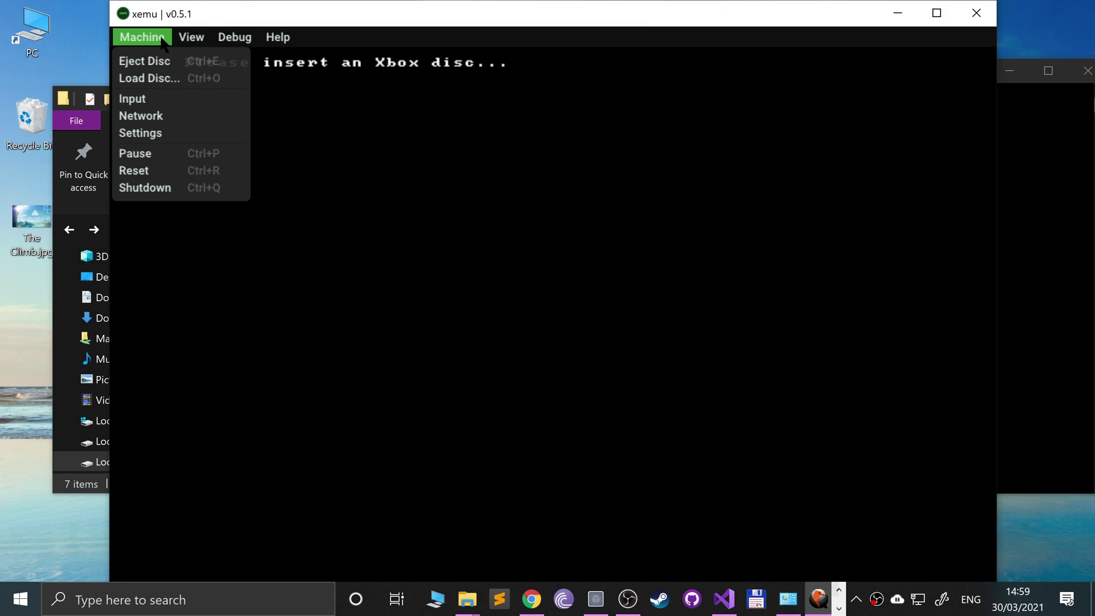
pyautogui.click(176, 77)
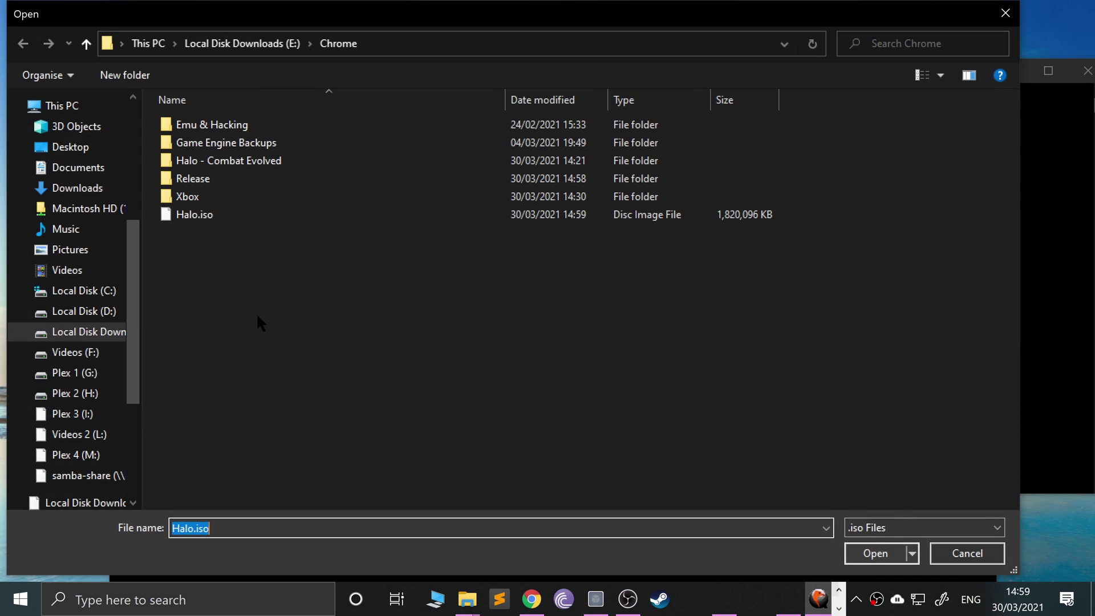
pyautogui.click(189, 217)
pyautogui.doubleClick(189, 215)
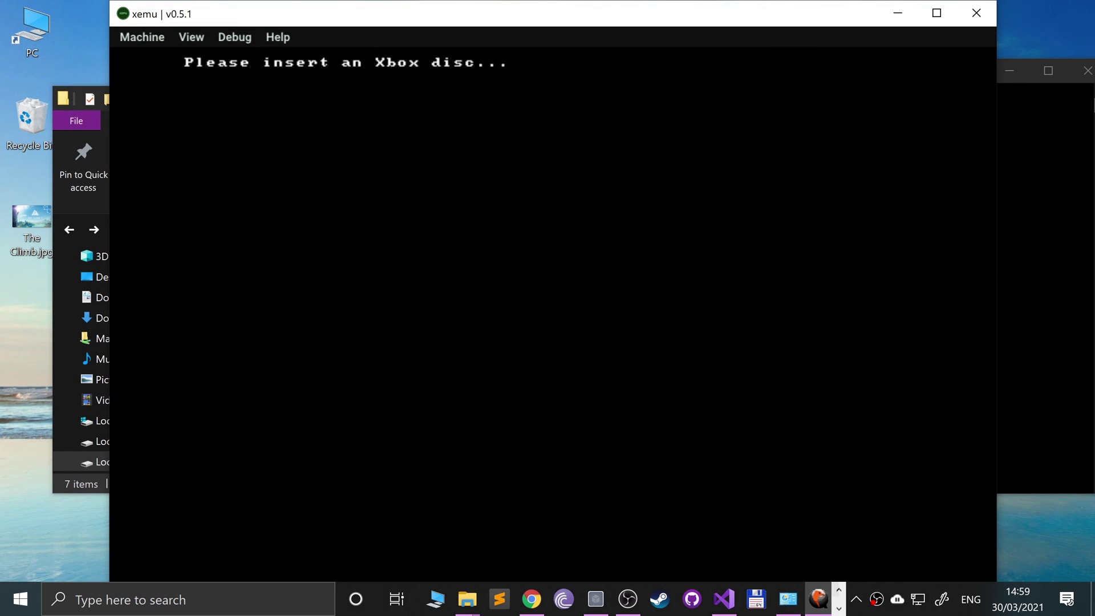
pyautogui.click(142, 36)
pyautogui.click(135, 171)
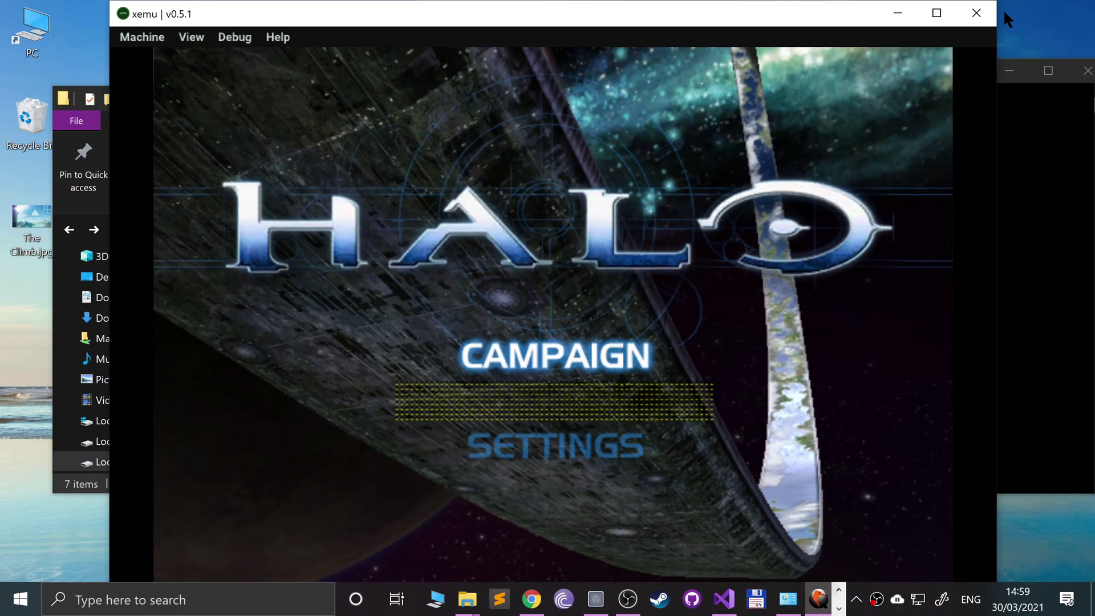
# Close xemu and return to Command Prompt with File Explorer still open.
pyautogui.click(994, 15)
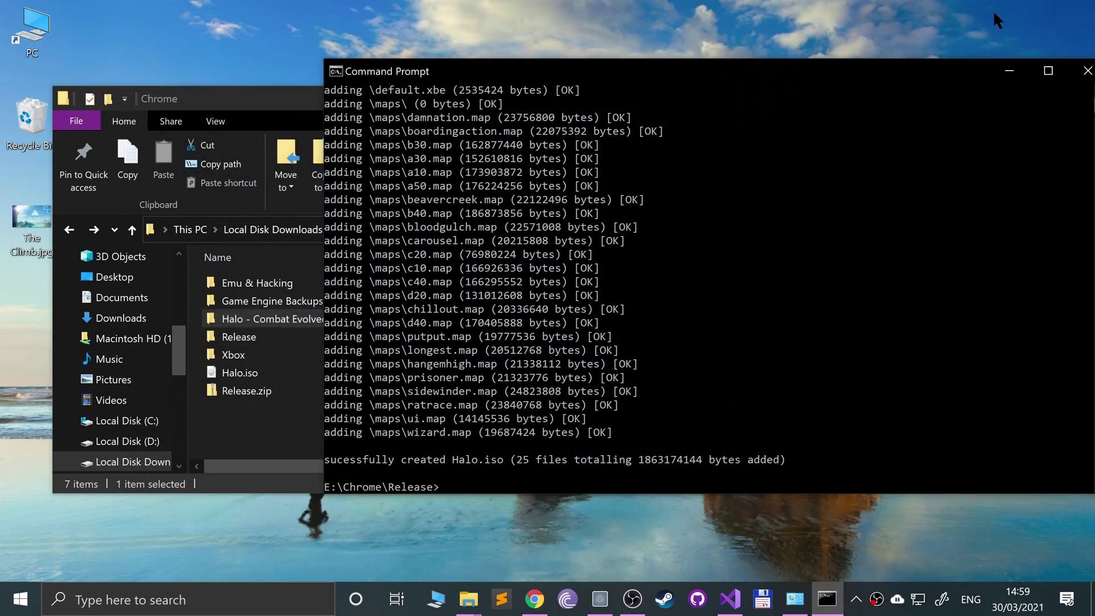
pyautogui.scroll(-9, 709, 276)
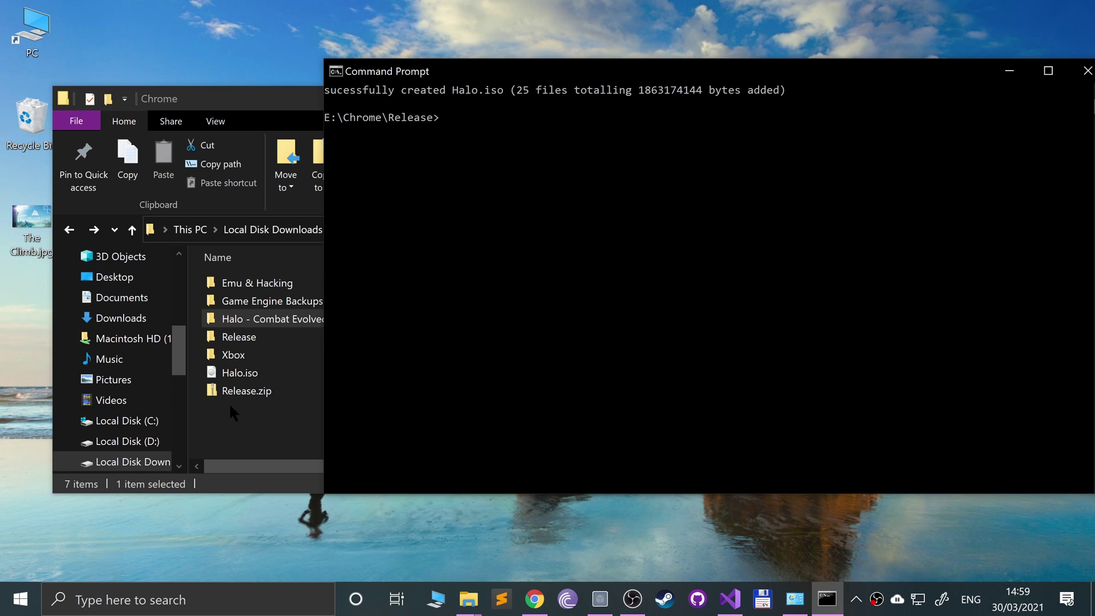
pyautogui.click(245, 337)
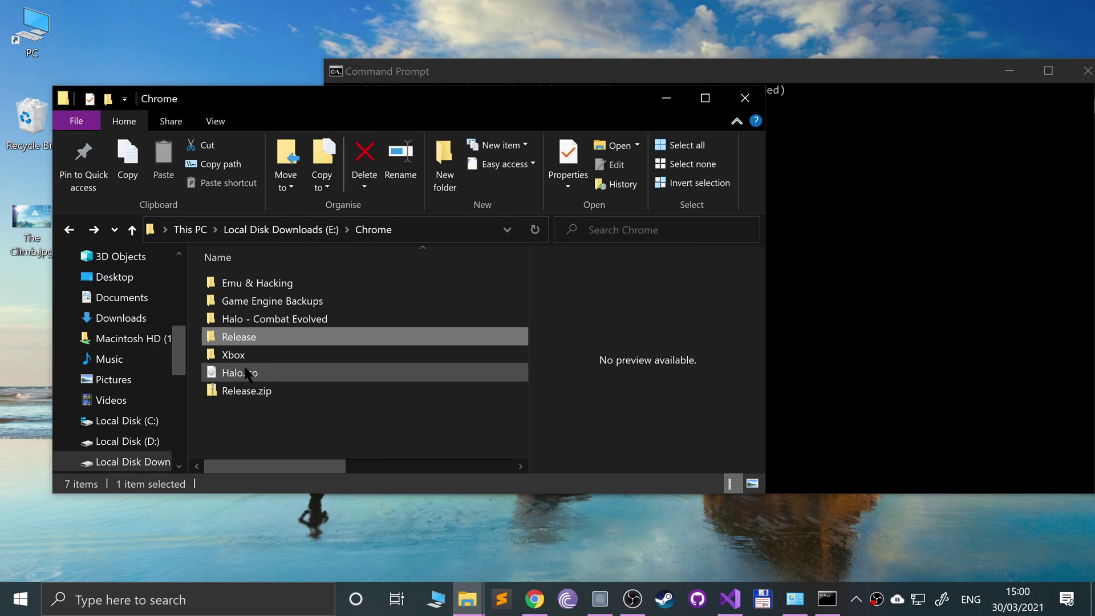
pyautogui.hotkey('alt', 'Tab')
# Type 'extract-xiso -x' followed by the E:\Chrome\Halo.iso path, removing stray characters.
pyautogui.write('e')
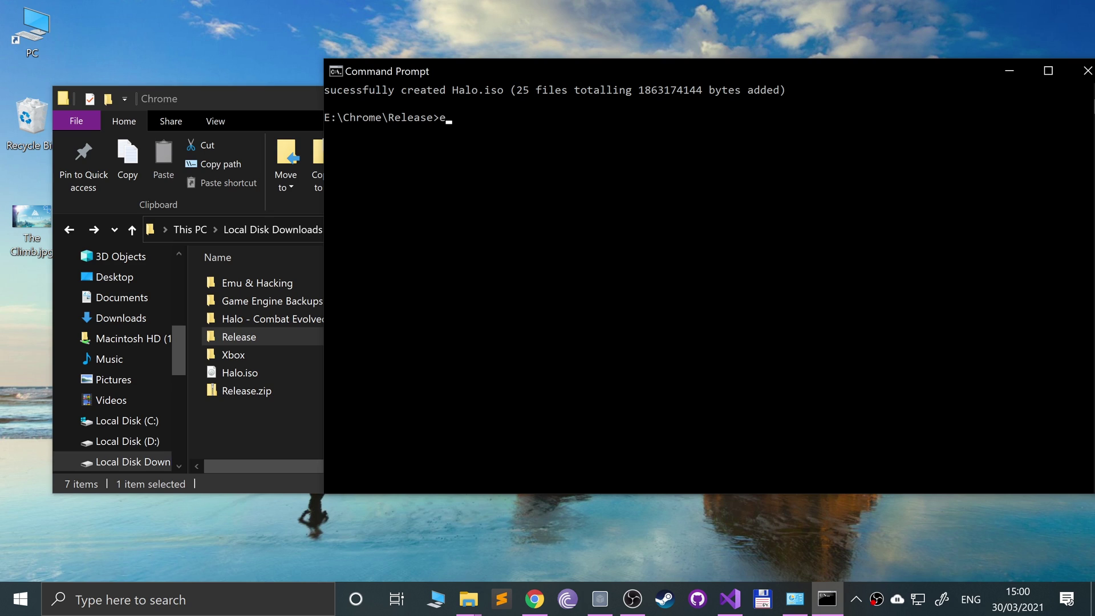
pyautogui.write('xtract-xiso -x')
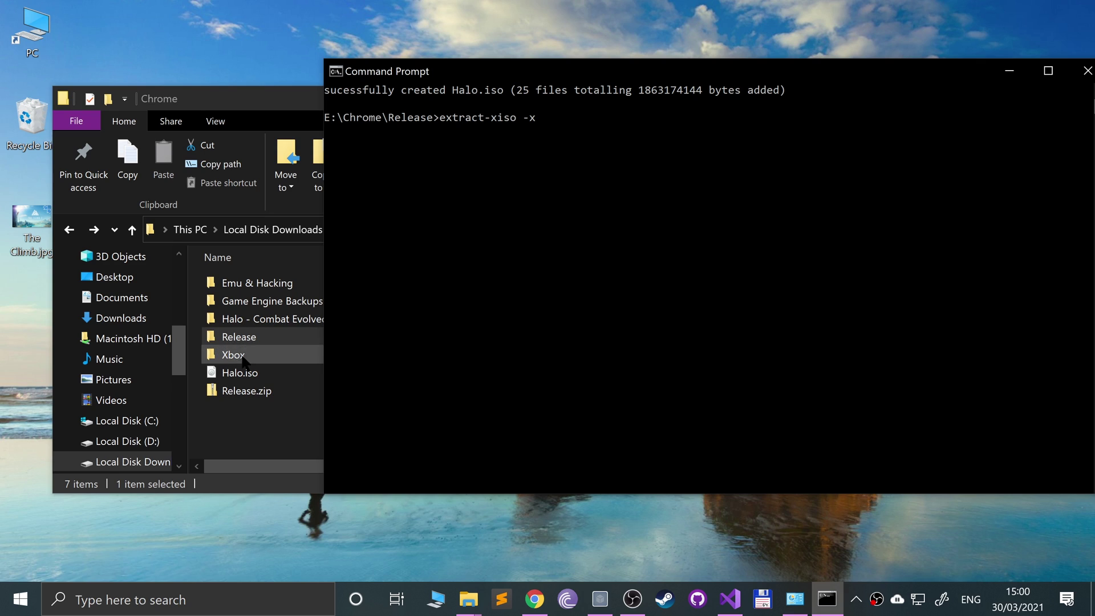
pyautogui.moveTo(224, 368); pyautogui.dragTo(675, 227)
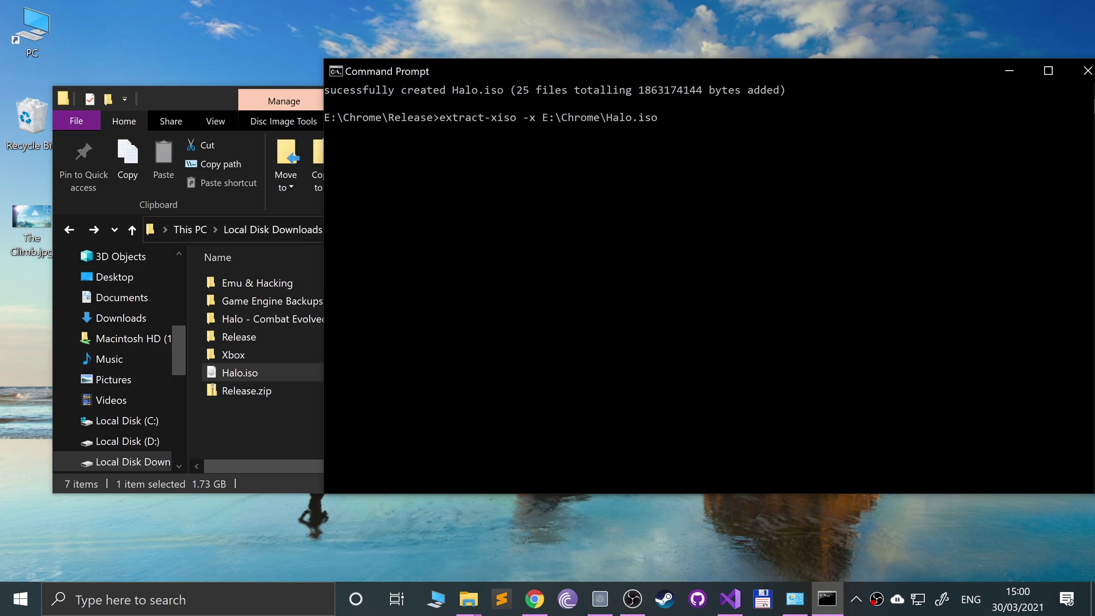
pyautogui.write('-d E')
pyautogui.press('BackSpace')
pyautogui.press('BackSpace')
pyautogui.press('BackSpace')
pyautogui.press('BackSpace')
pyautogui.press('BackSpace')
pyautogui.write('sdfbgsd')
pyautogui.press('BackSpace')
pyautogui.press('BackSpace')
pyautogui.press('BackSpace')
pyautogui.press('BackSpace')
pyautogui.press('BackSpace')
pyautogui.press('BackSpace')
pyautogui.press('BackSpace')
pyautogui.press('BackSpace')
pyautogui.press('BackSpace')
pyautogui.press('BackSpace')
pyautogui.press('BackSpace')
# Open the Release folder and run the extract-xiso command to unpack Halo.iso.
pyautogui.doubleClick(262, 336)
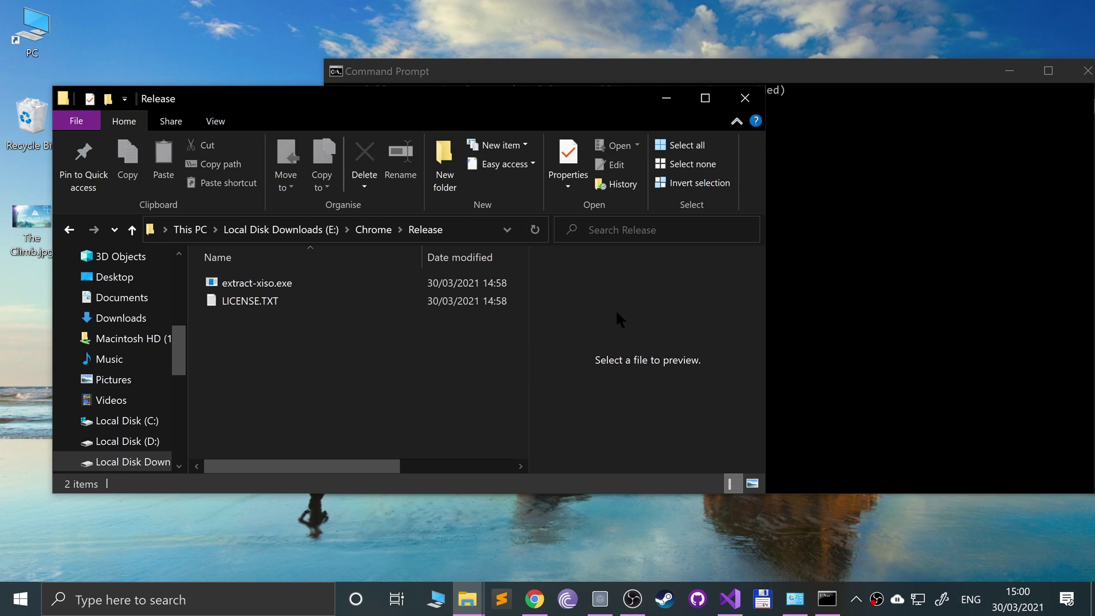
pyautogui.hotkey('alt', 'Tab')
pyautogui.press('Return')
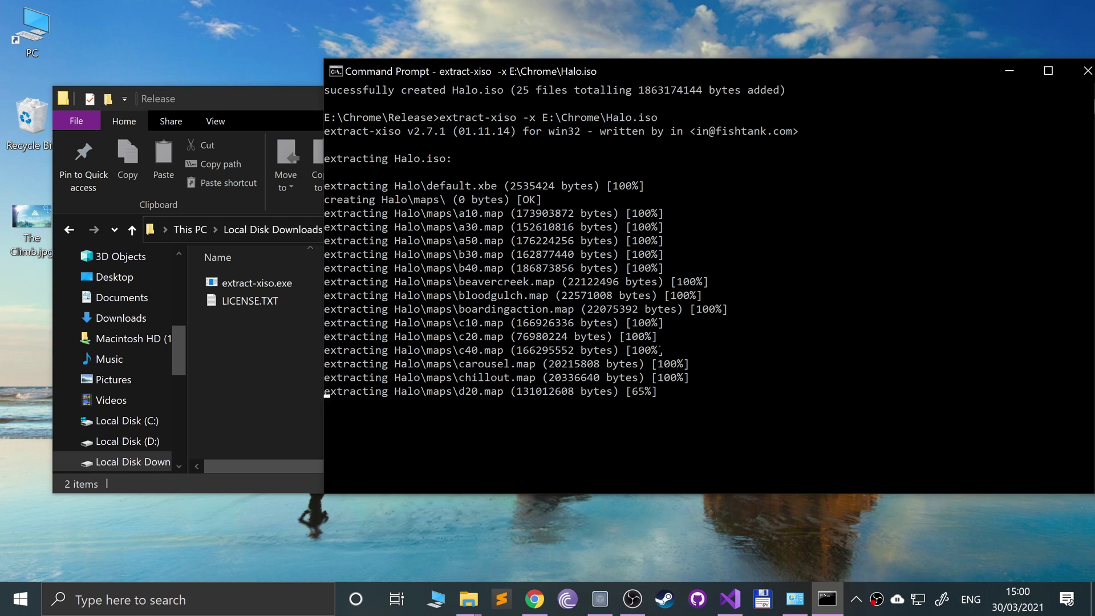
# Check that the new Halo folder holds maps and default.xbe, then return to Release.
pyautogui.doubleClick(232, 283)
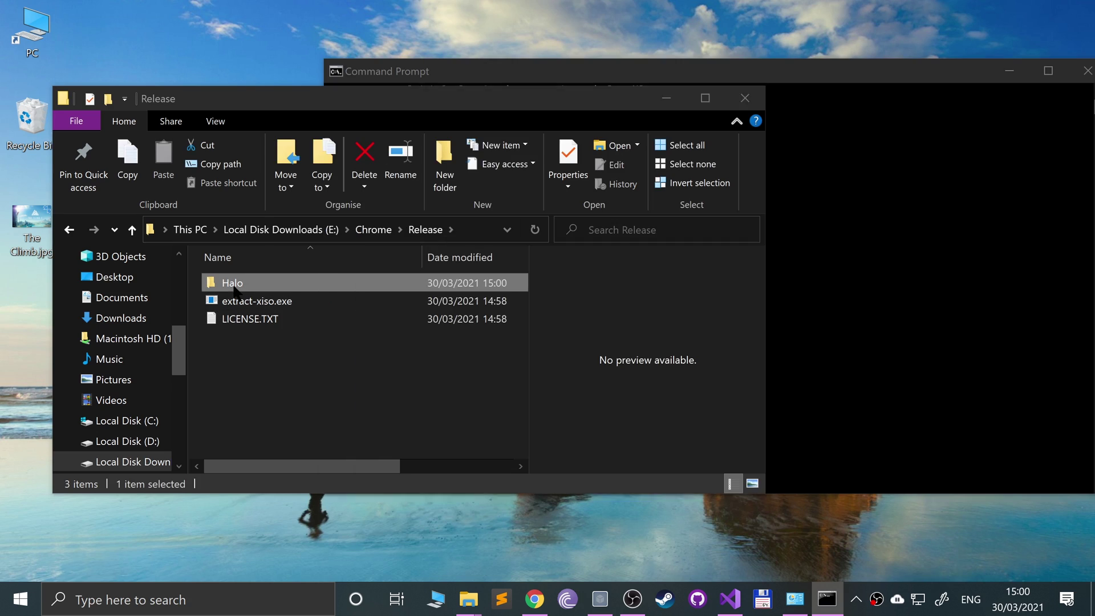
pyautogui.click(245, 301)
pyautogui.click(374, 398)
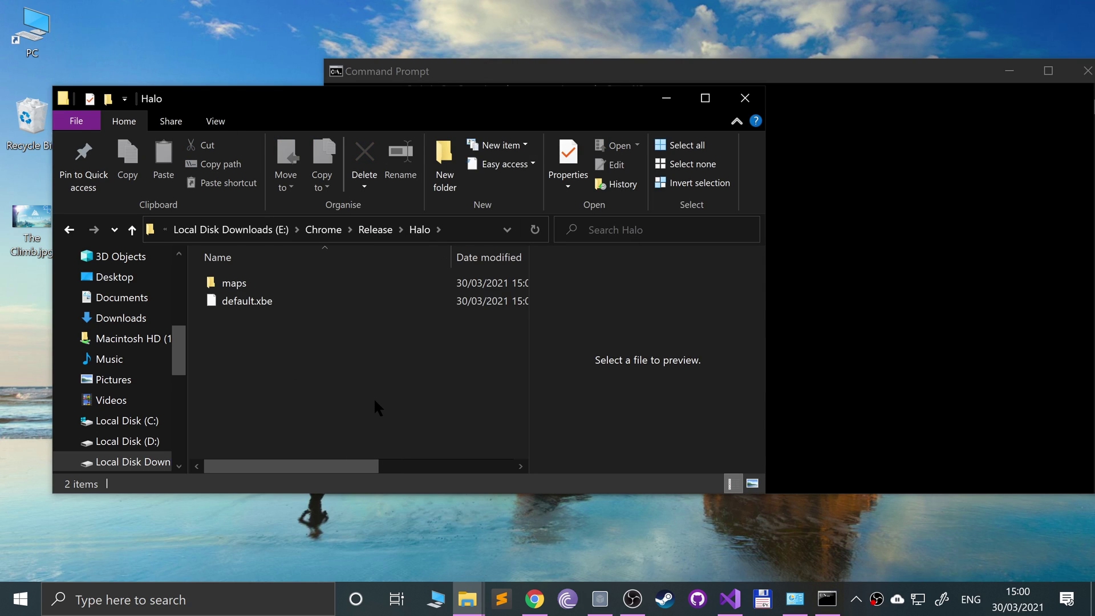
pyautogui.press('BackSpace')
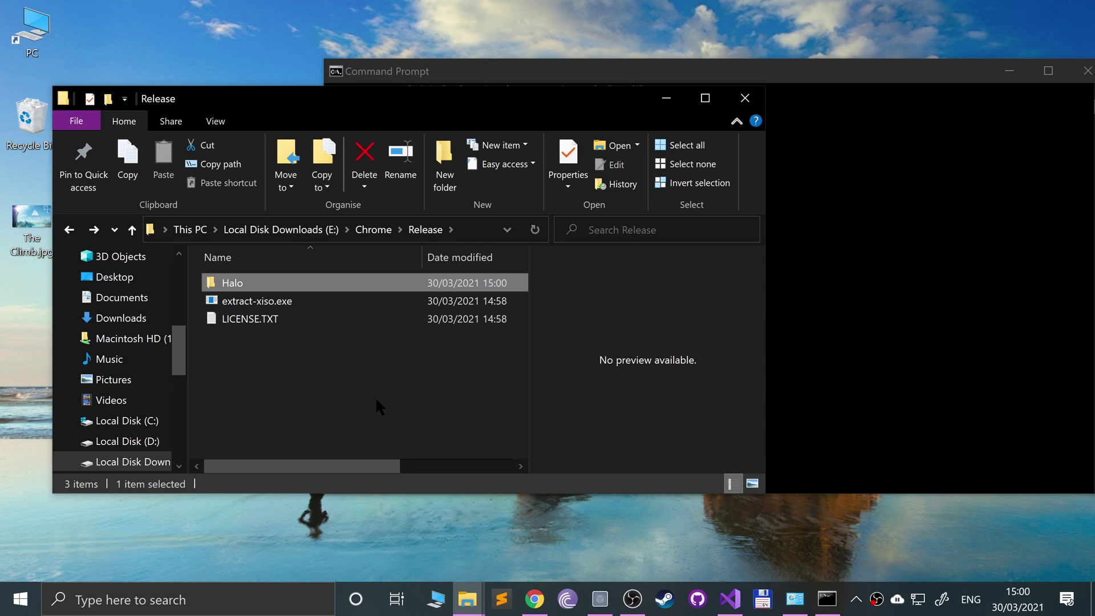